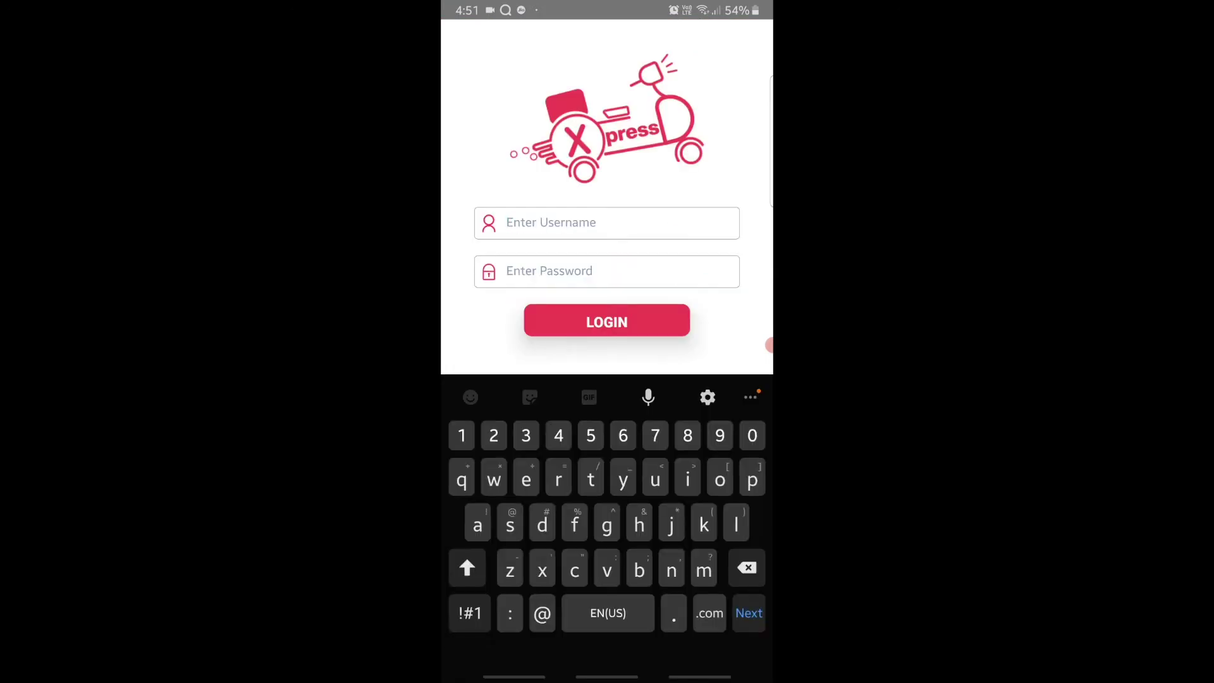
# Enter the account password and log in to reach the SO103–SO106 order list
pyautogui.press('Tab')
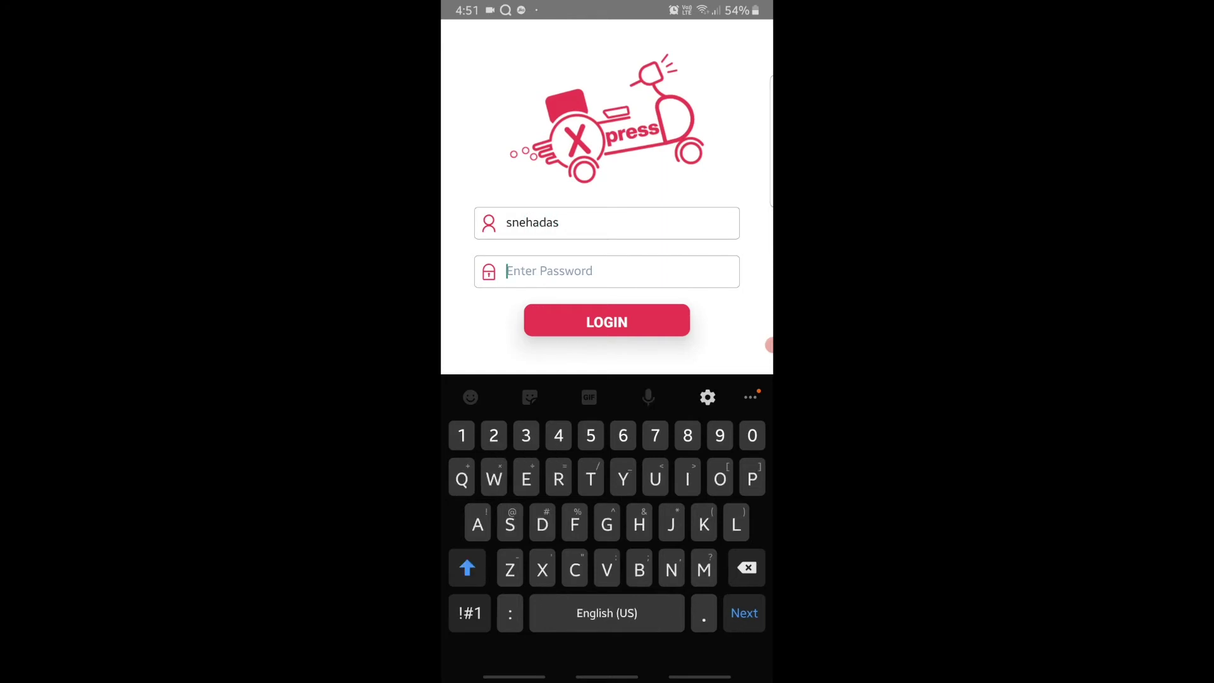
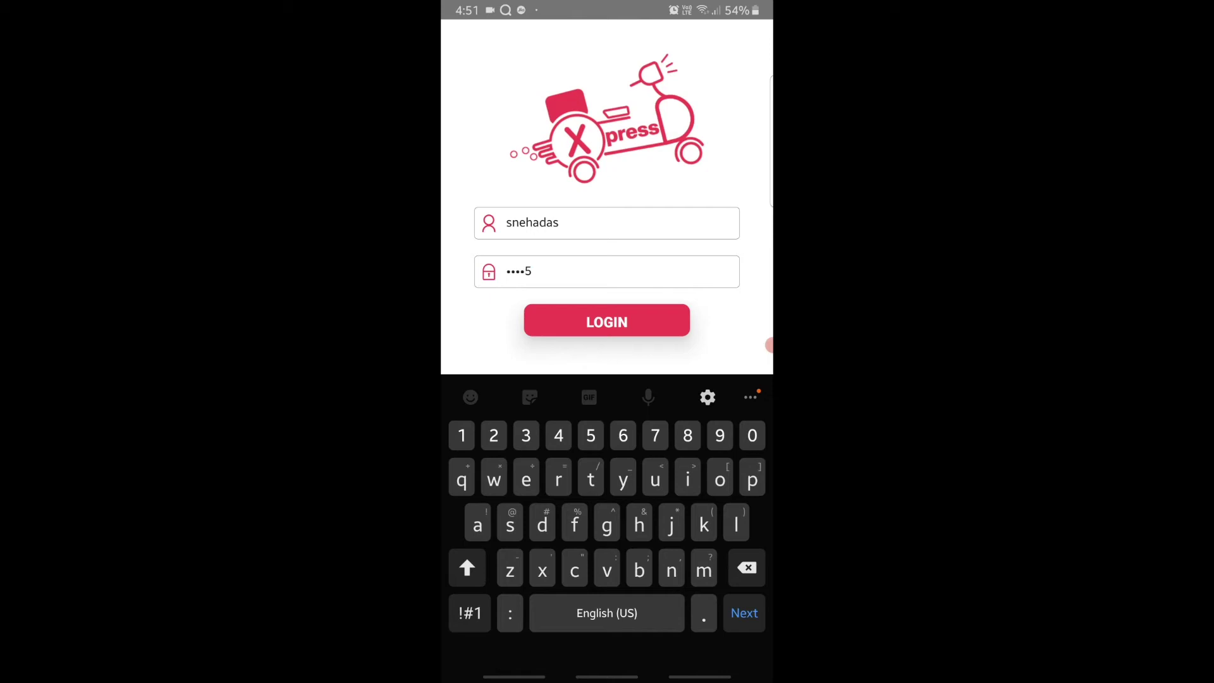
pyautogui.press('Return')
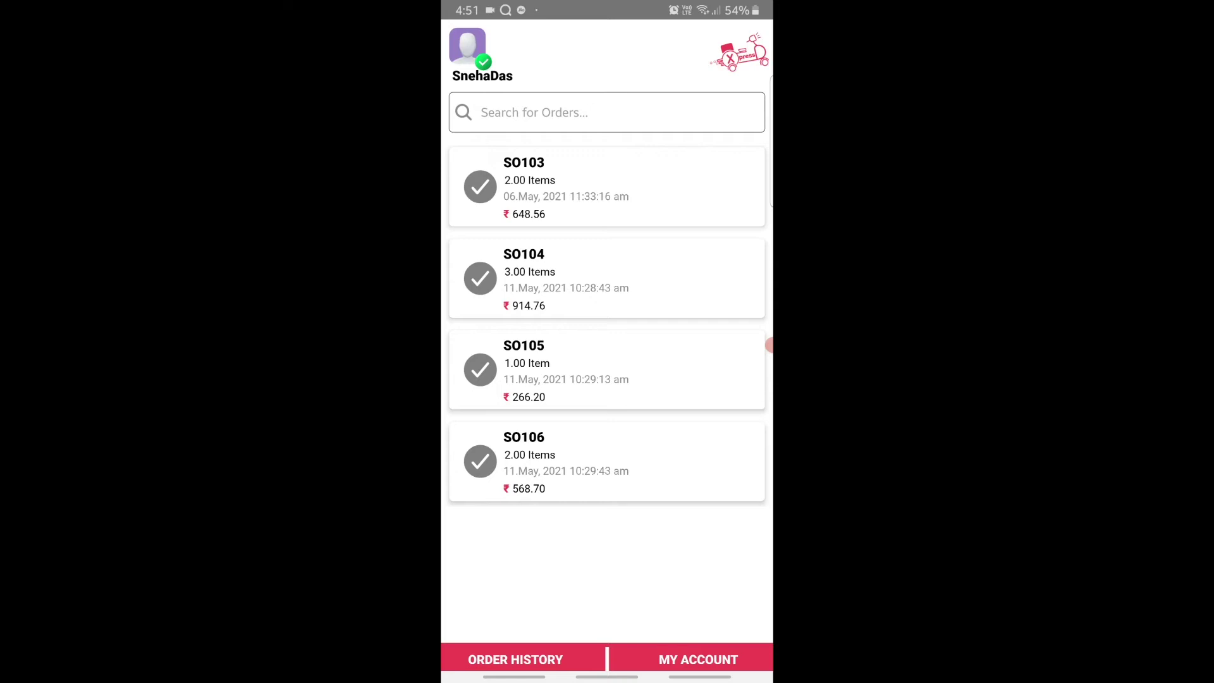
pyautogui.click(534, 112)
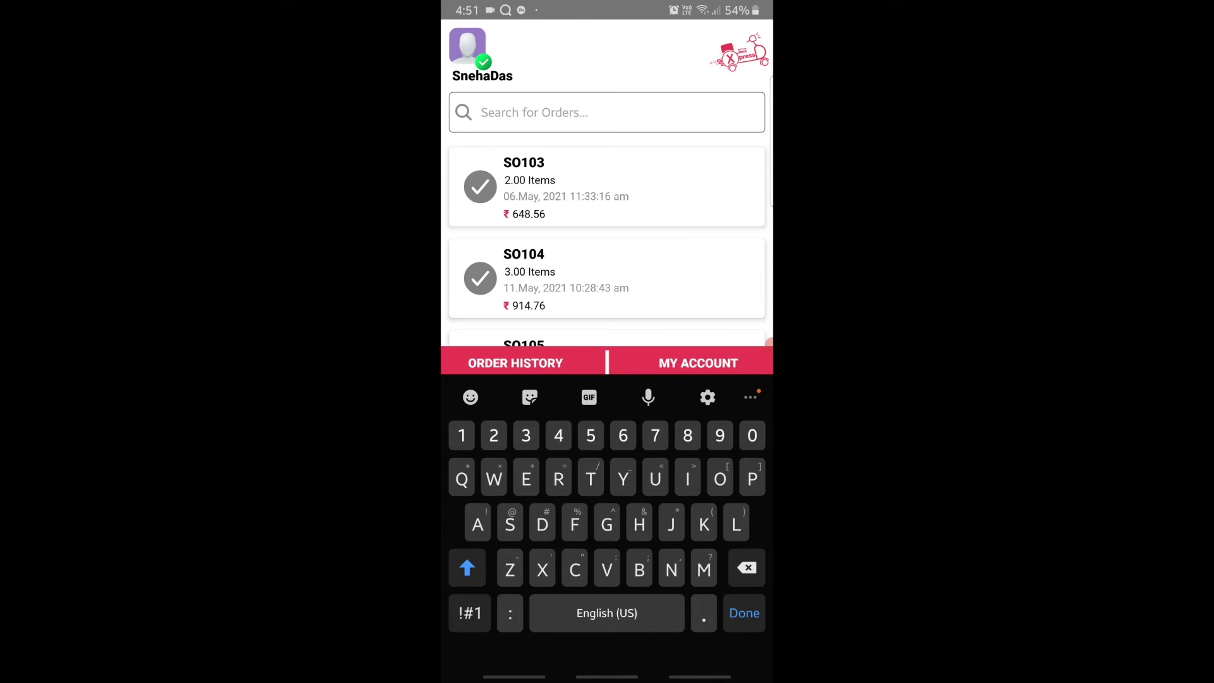
# Open order SO103's details: unpaid ₹648.56 with Amul cheese and Ariel detergent
pyautogui.press('Escape')
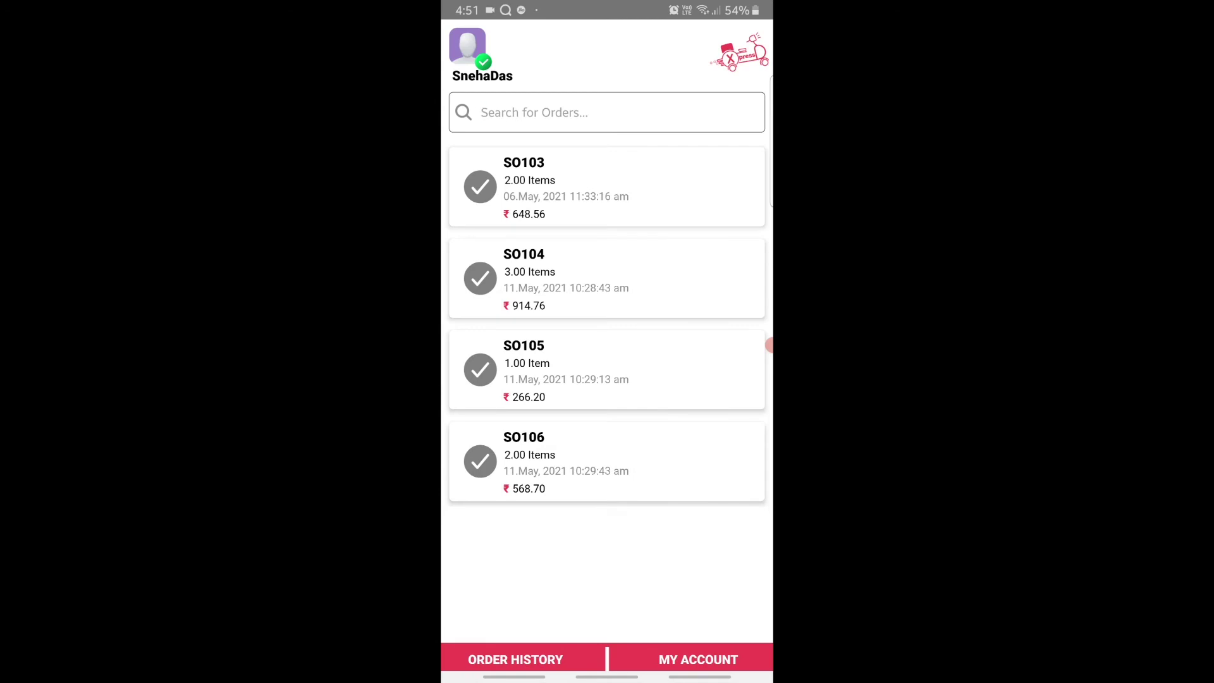
pyautogui.click(569, 187)
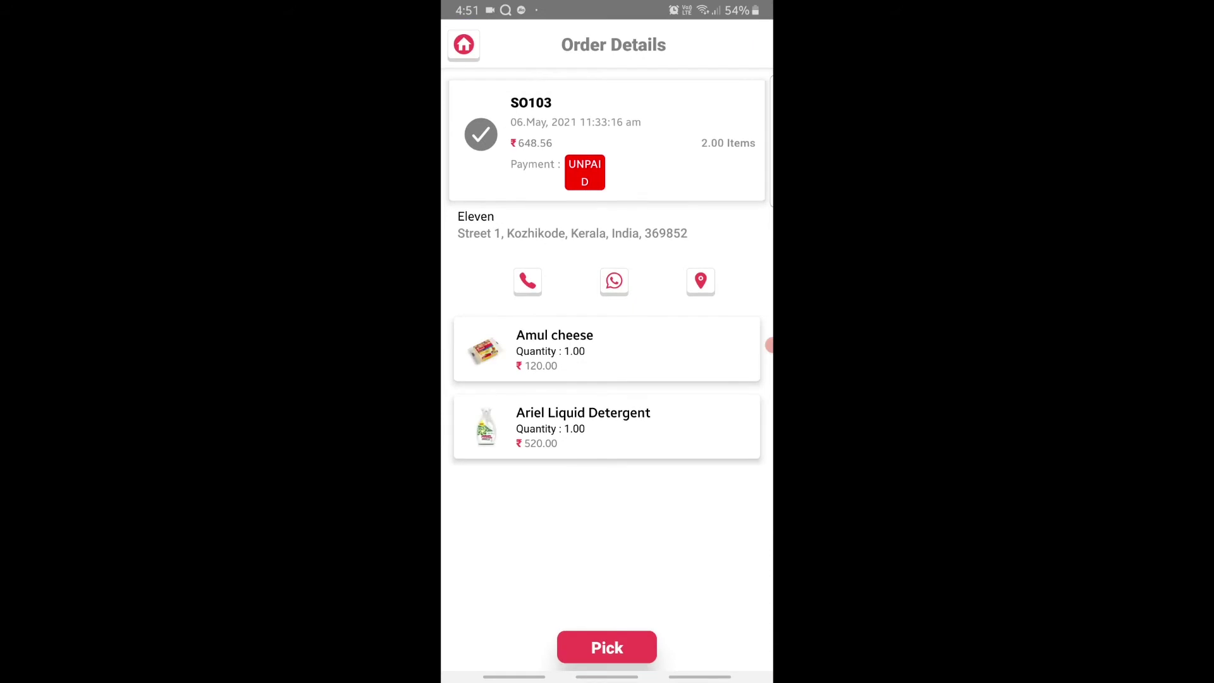
# Pick order SO103, then reopen it from the list and mark it delivered
pyautogui.click(607, 646)
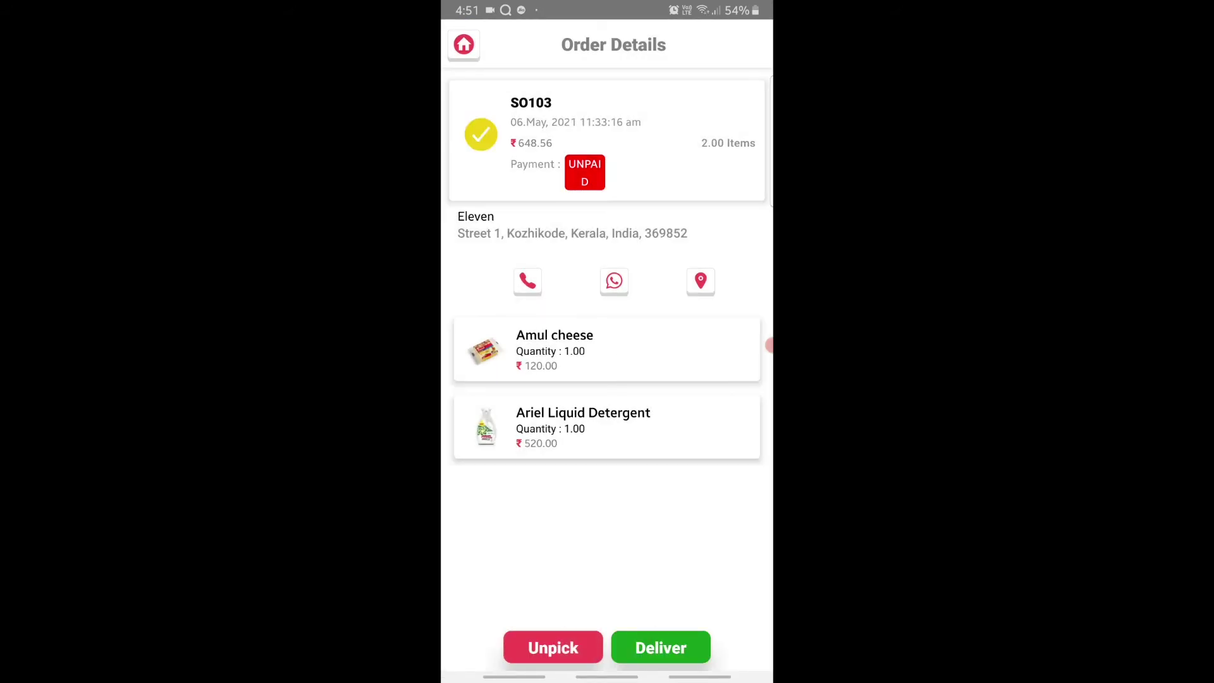
pyautogui.click(463, 44)
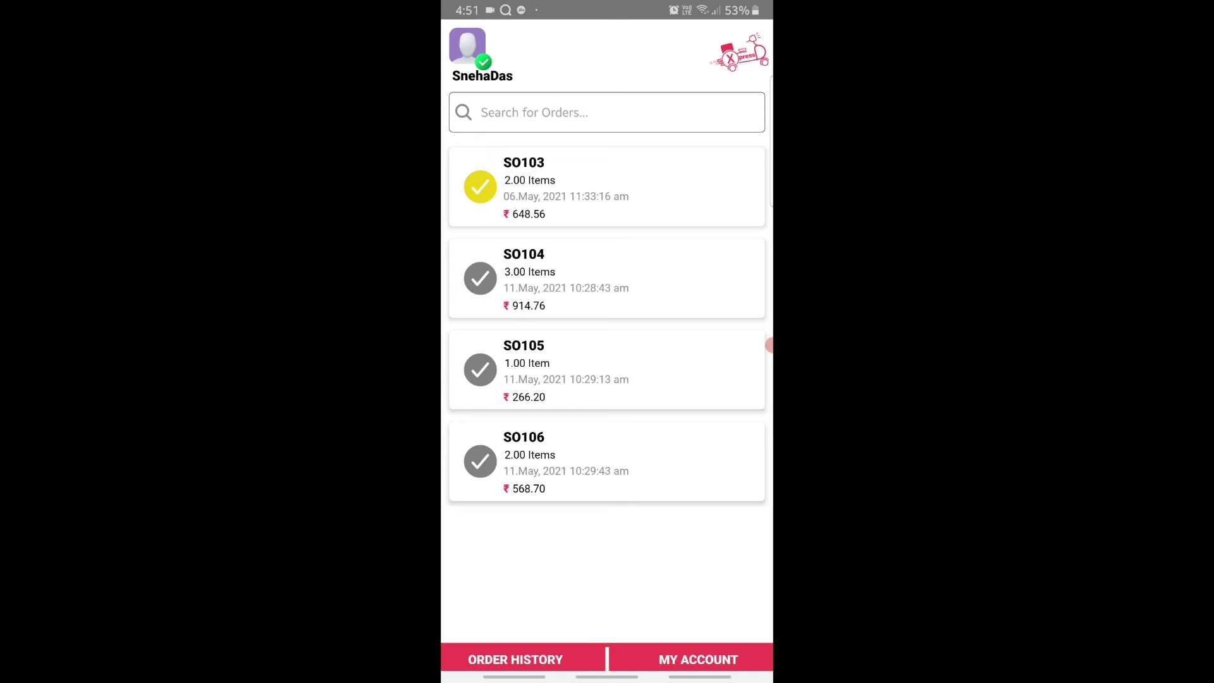
pyautogui.click(569, 186)
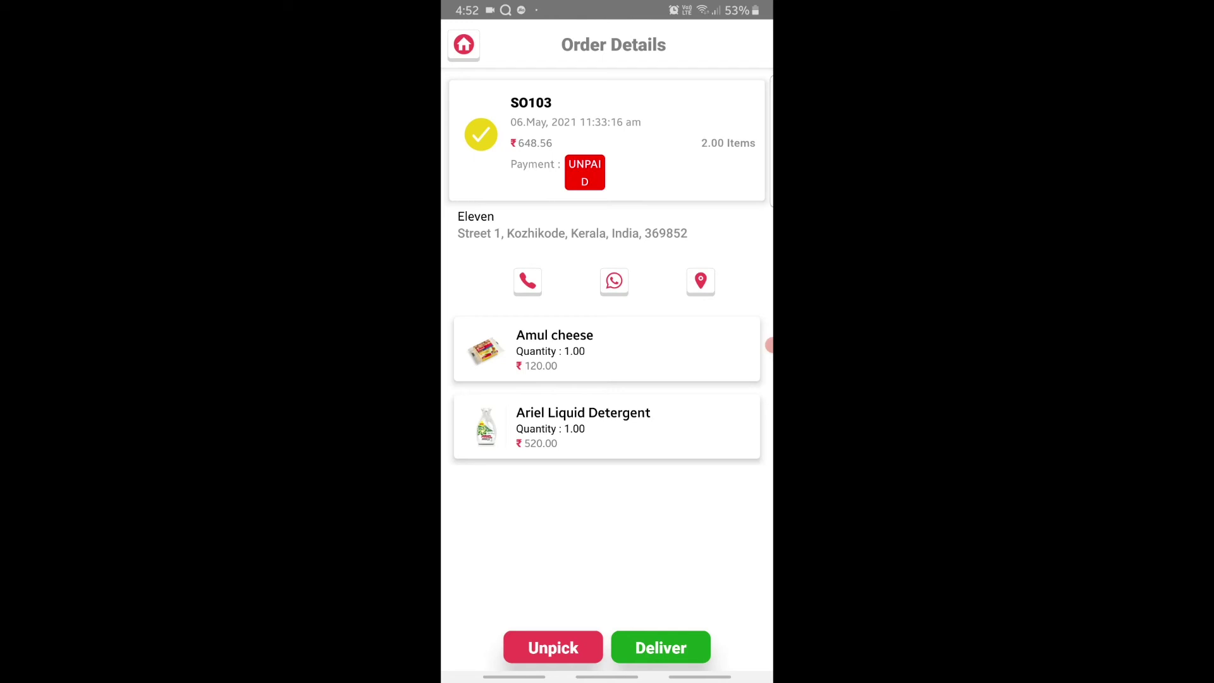
pyautogui.click(661, 647)
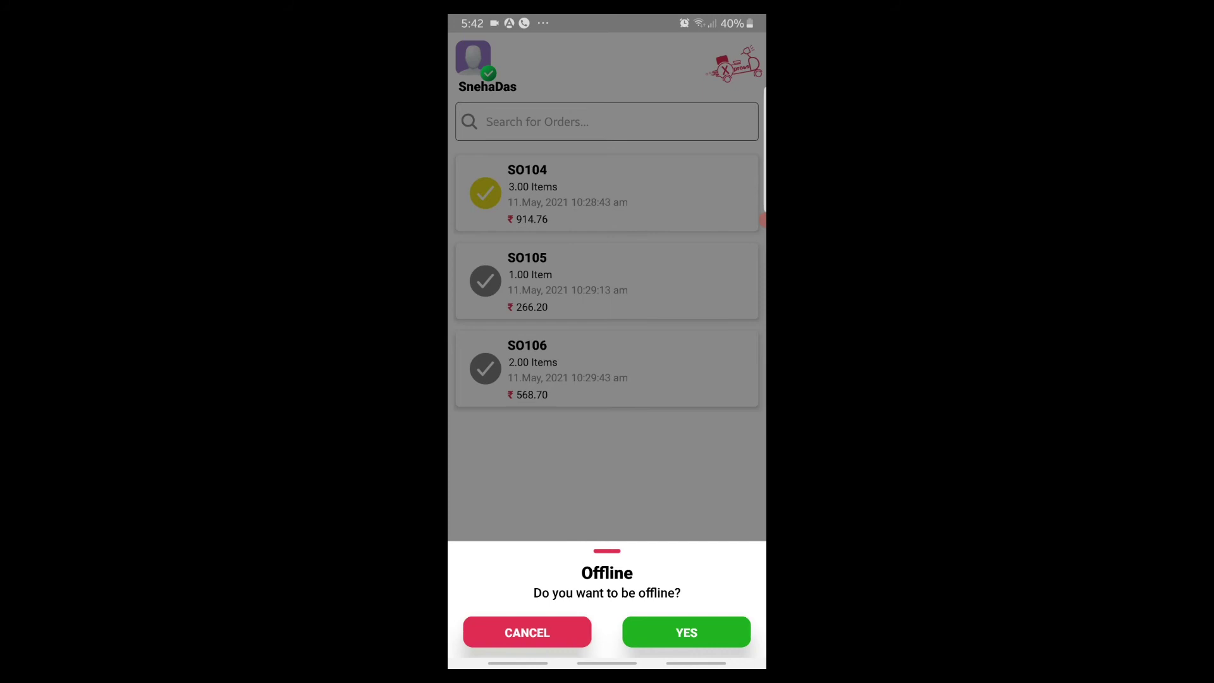
pyautogui.click(686, 631)
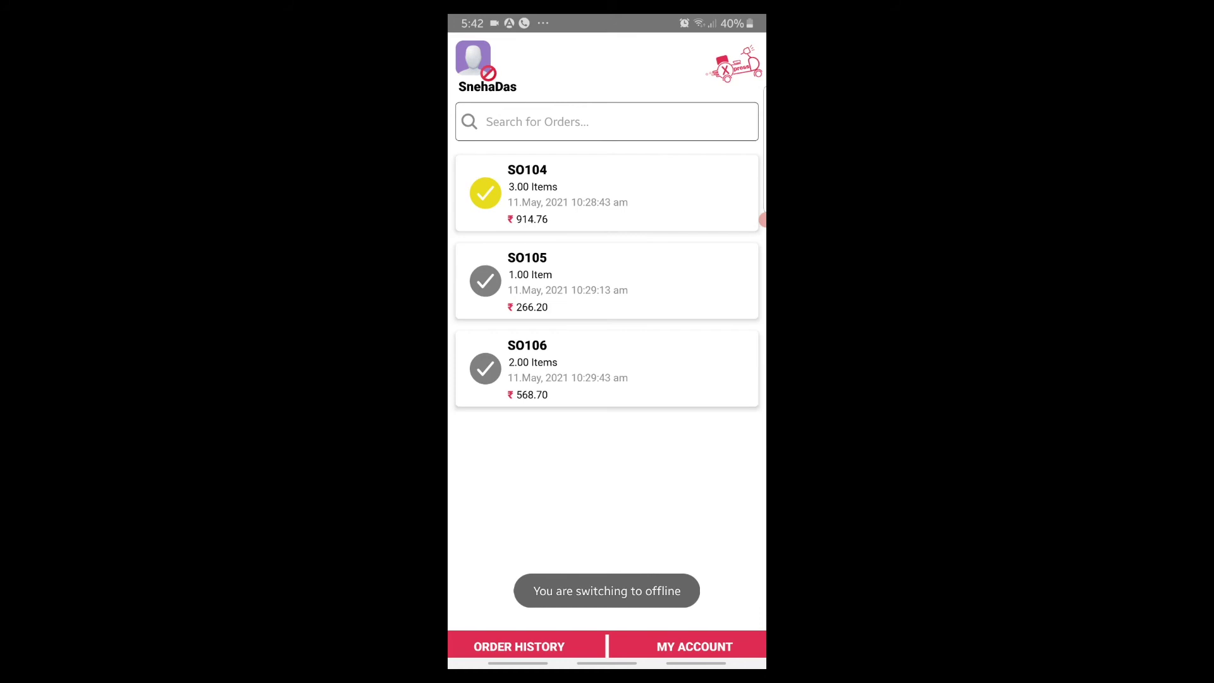
pyautogui.click(473, 56)
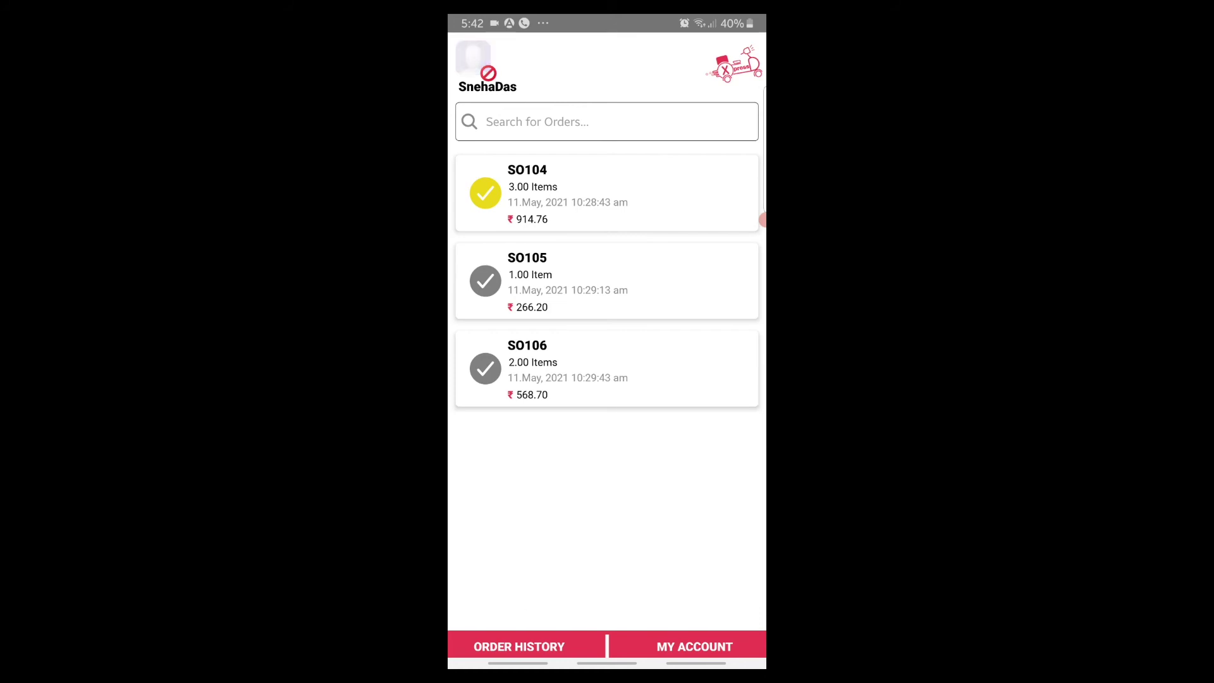
pyautogui.click(686, 631)
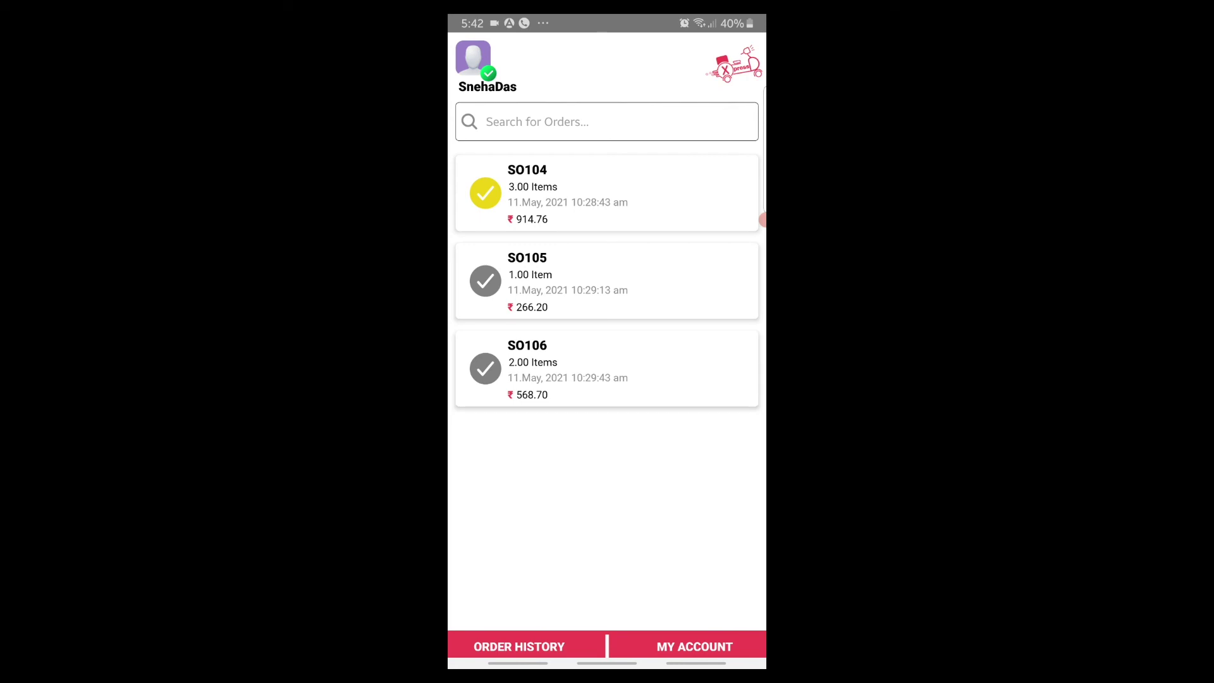
pyautogui.click(695, 646)
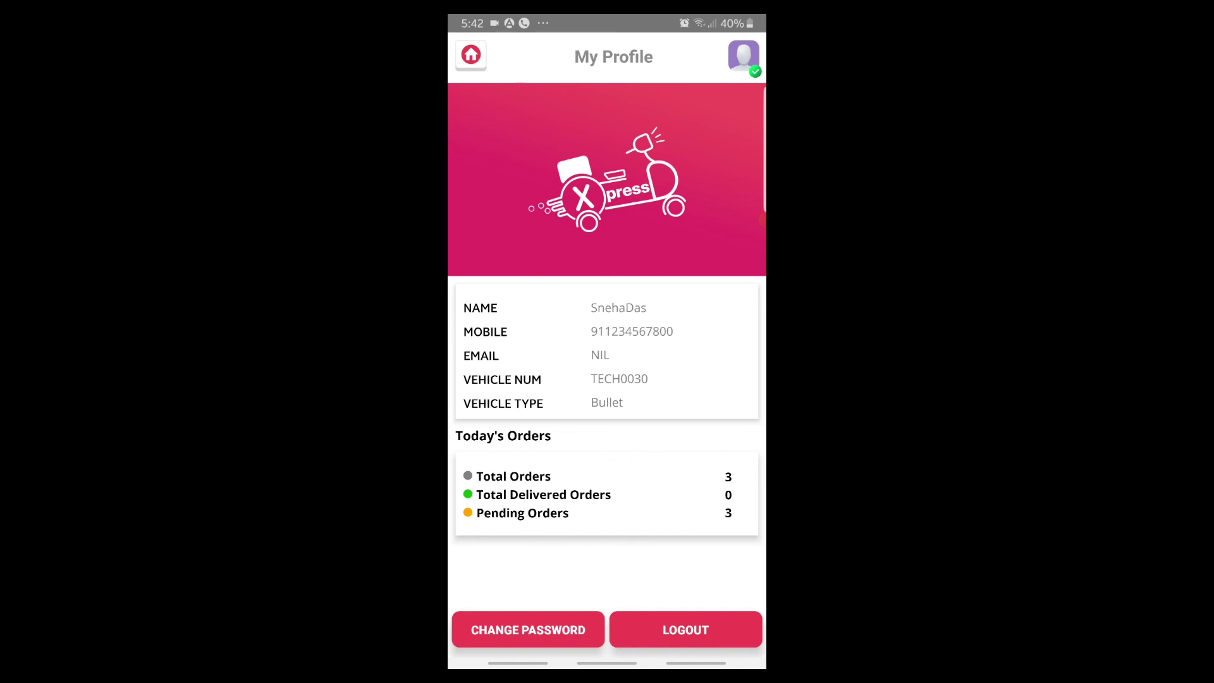
# Glance at the change-password form, return to the profile, and request logout
pyautogui.click(528, 630)
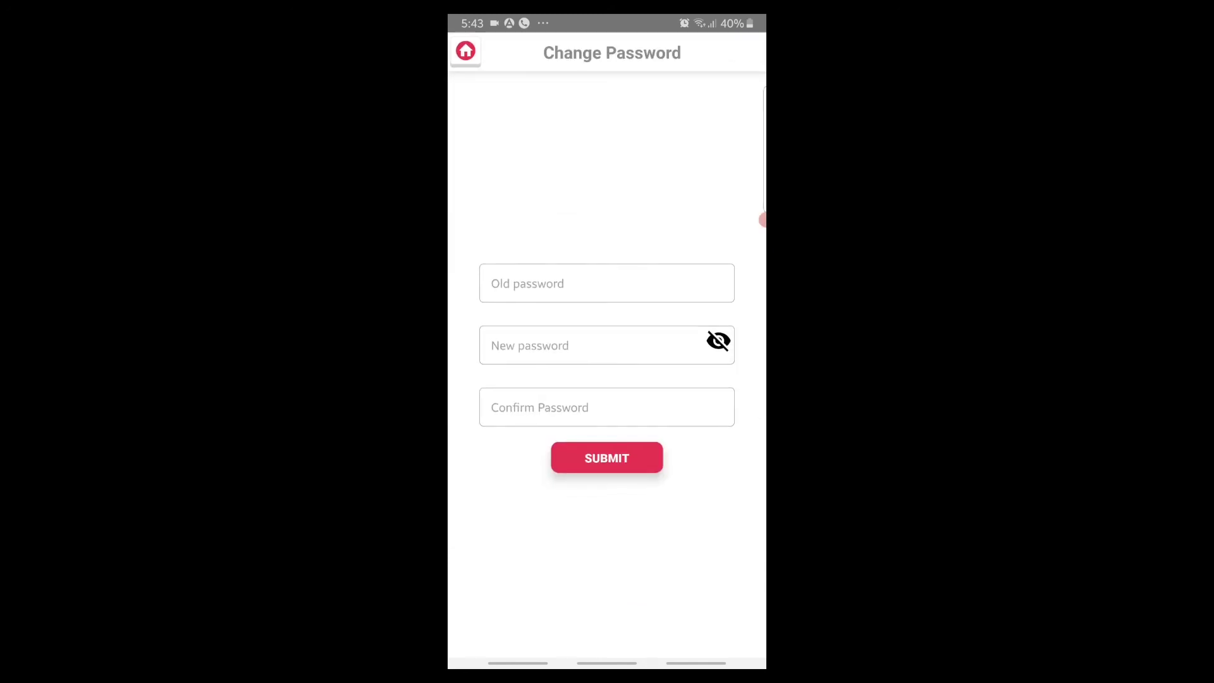
pyautogui.press('Escape')
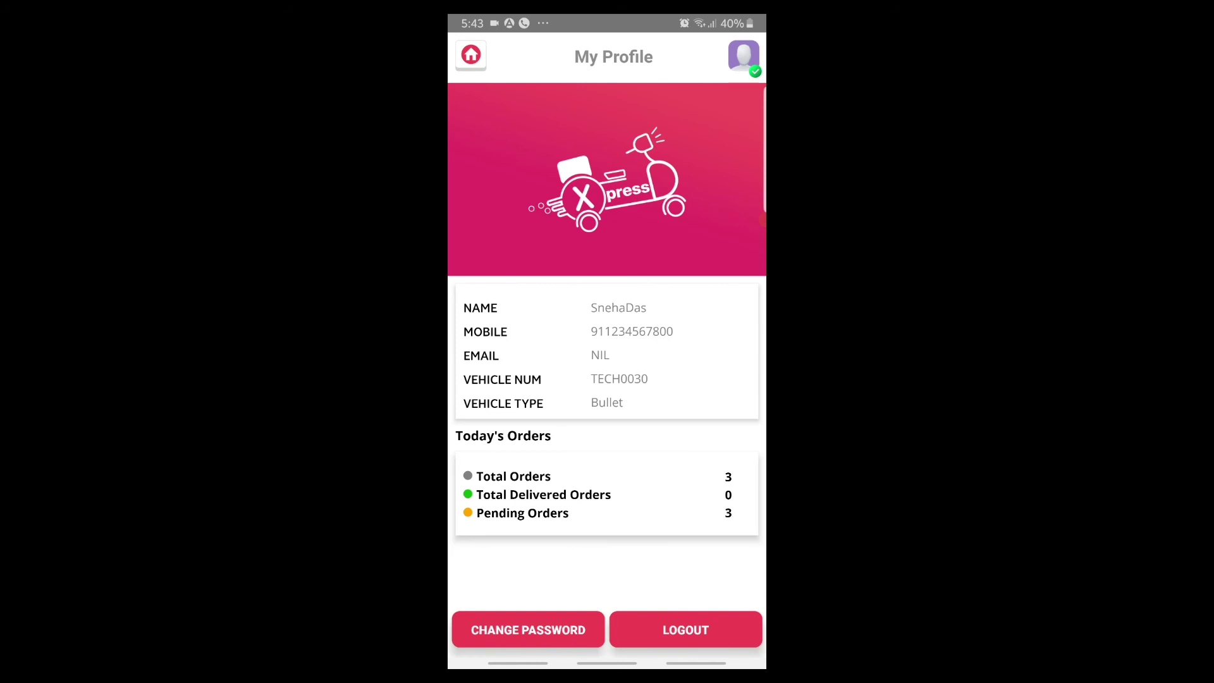
pyautogui.click(685, 630)
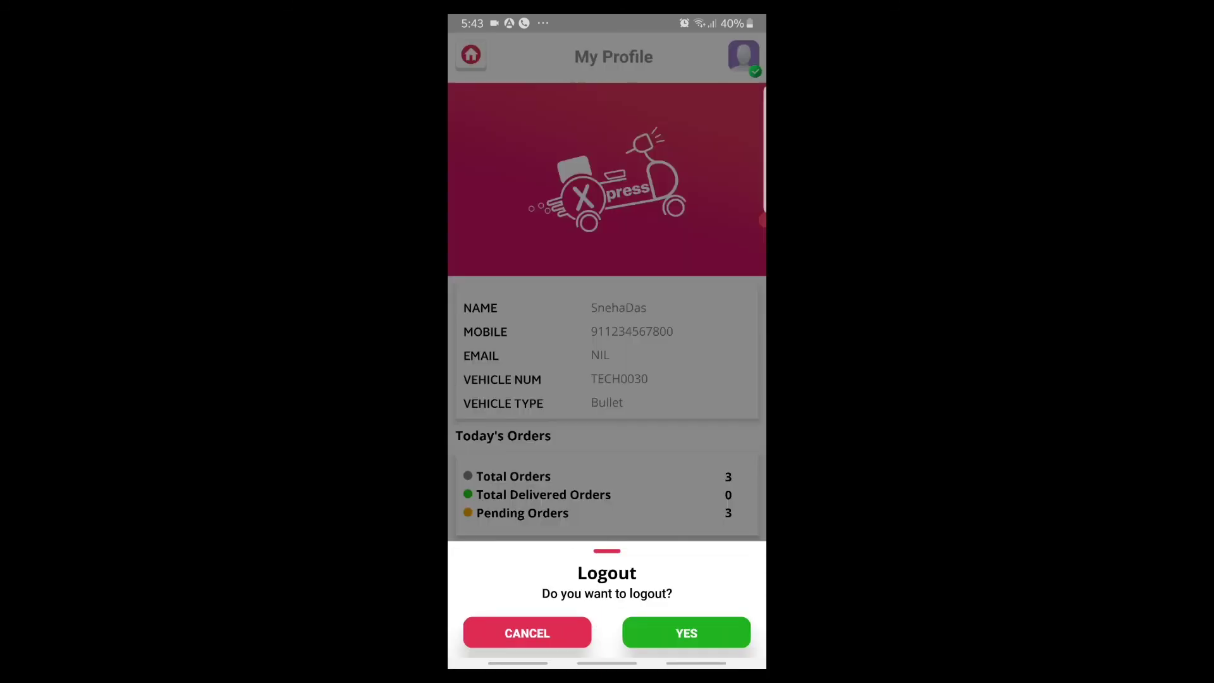